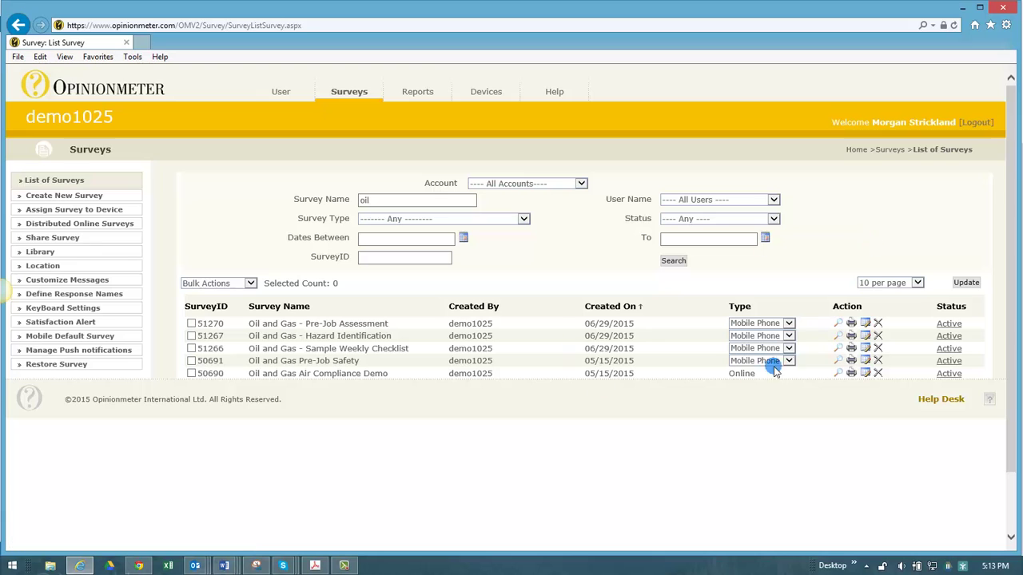
Open the "Oil and Gas - Hazard Identification" survey for editing and review its questions and response options.
{"action": "left_click", "coordinate": [863, 328]}
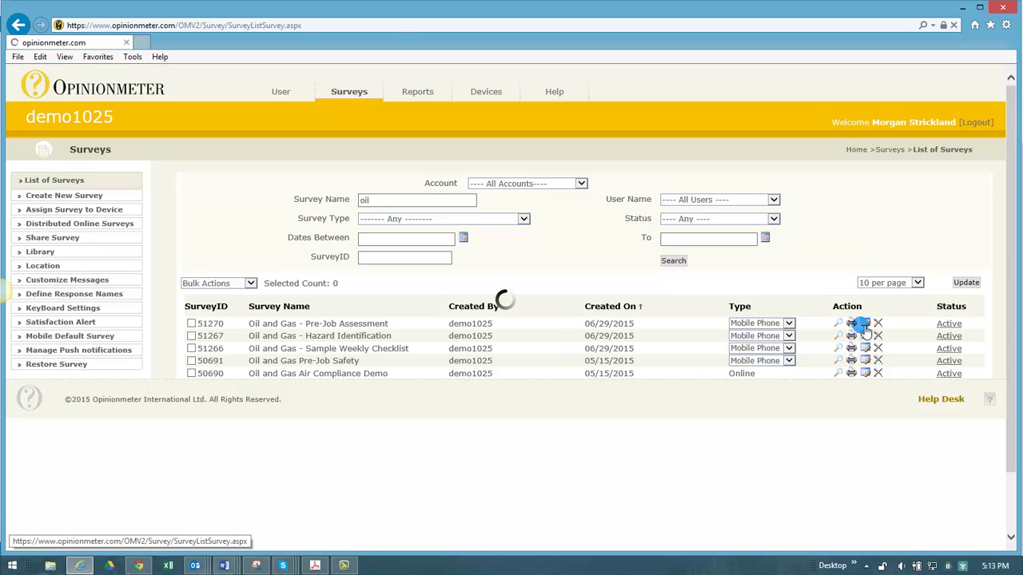
{"action": "scroll", "coordinate": [737, 327], "scroll_direction": "down", "scroll_amount": 2}
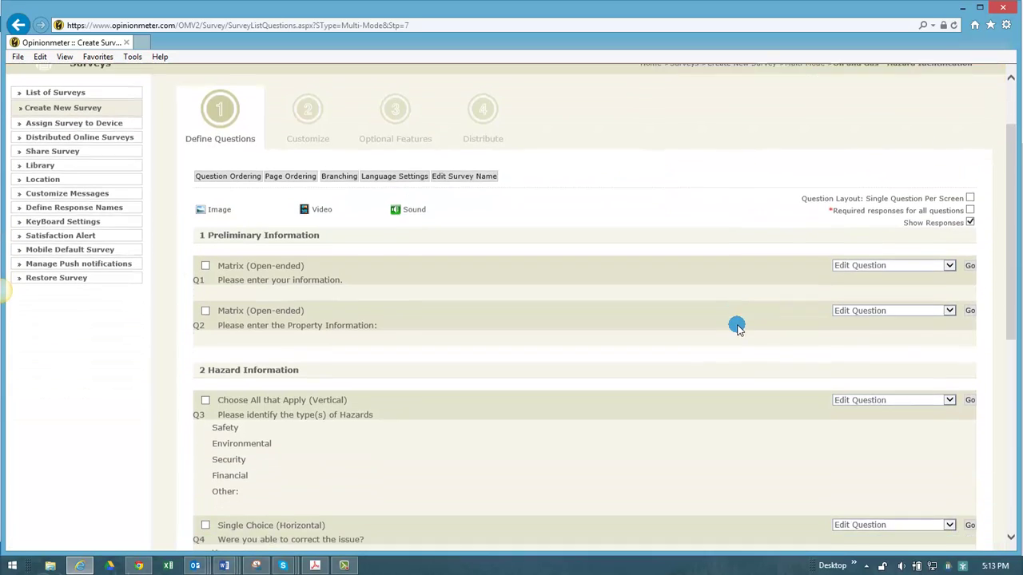
{"action": "scroll", "coordinate": [738, 329], "scroll_direction": "down", "scroll_amount": 1}
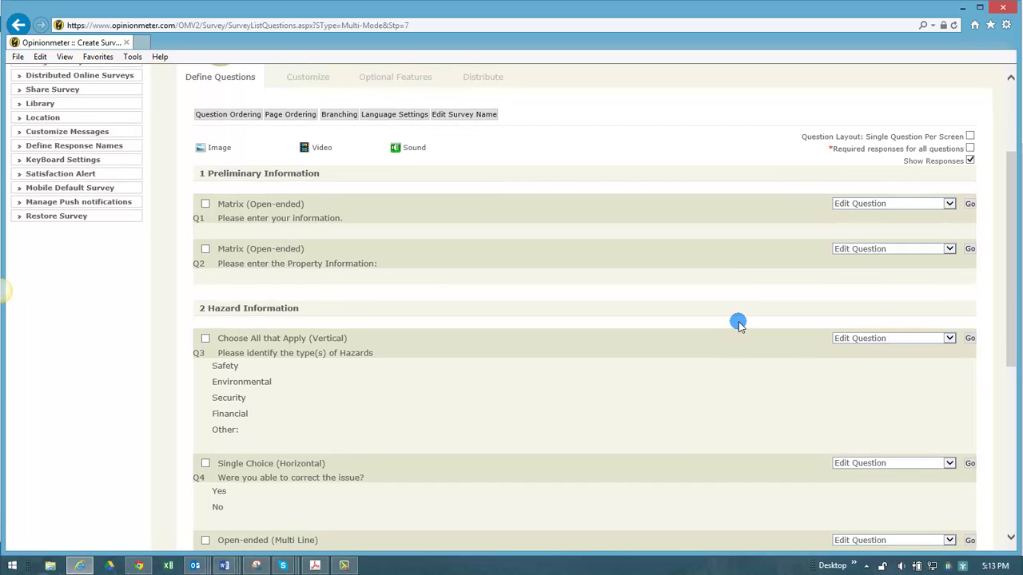
{"action": "scroll", "coordinate": [736, 321], "scroll_direction": "down", "scroll_amount": 1}
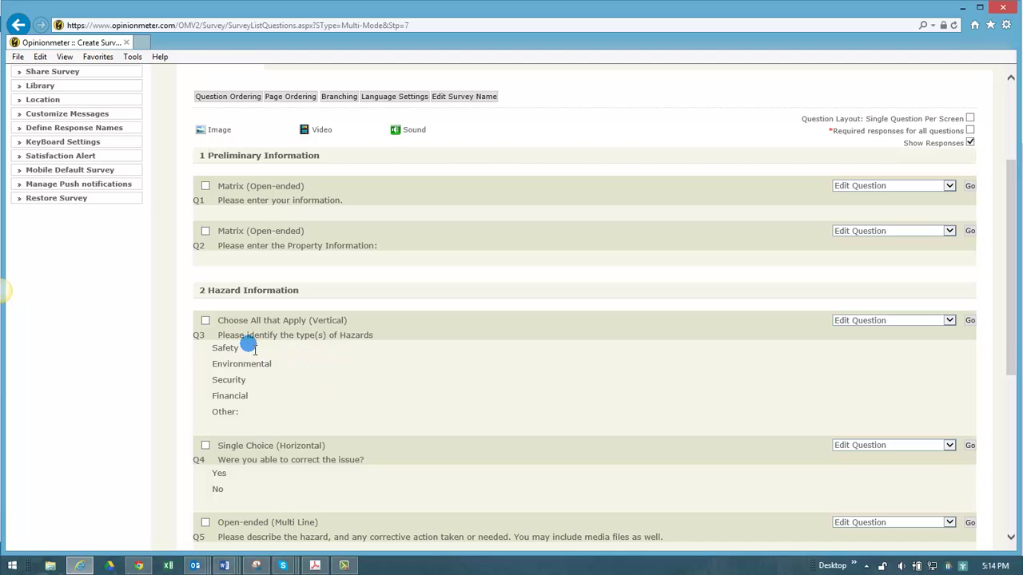
{"action": "scroll", "coordinate": [271, 350], "scroll_direction": "down", "scroll_amount": 1}
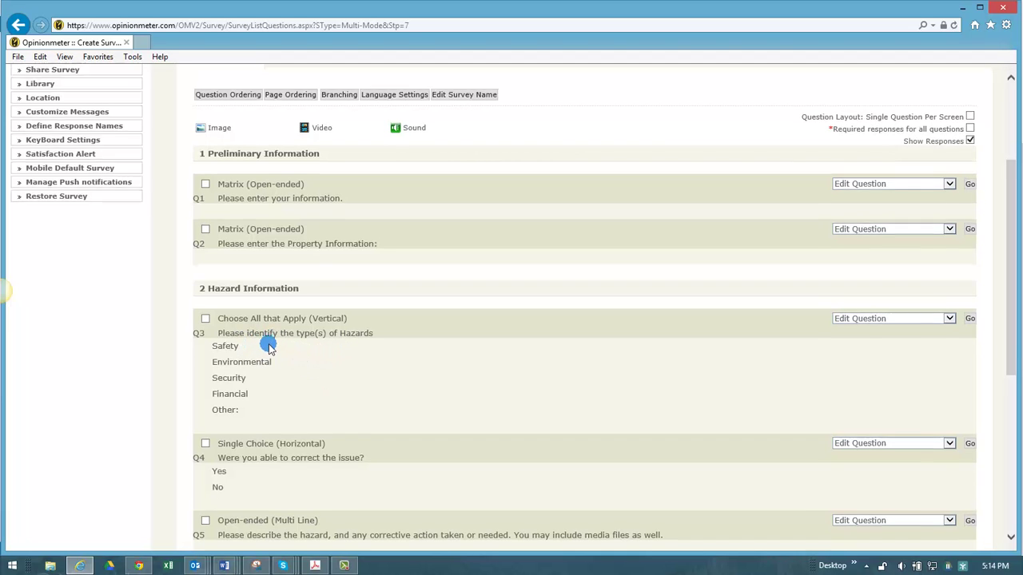
{"action": "scroll", "coordinate": [269, 345], "scroll_direction": "down", "scroll_amount": 3}
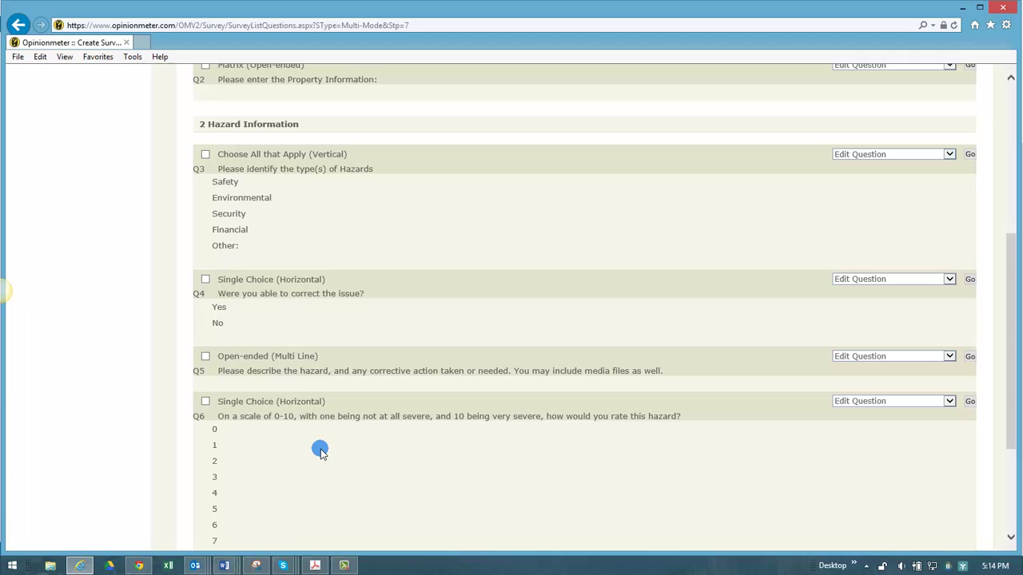
{"action": "scroll", "coordinate": [319, 447], "scroll_direction": "down", "scroll_amount": 1}
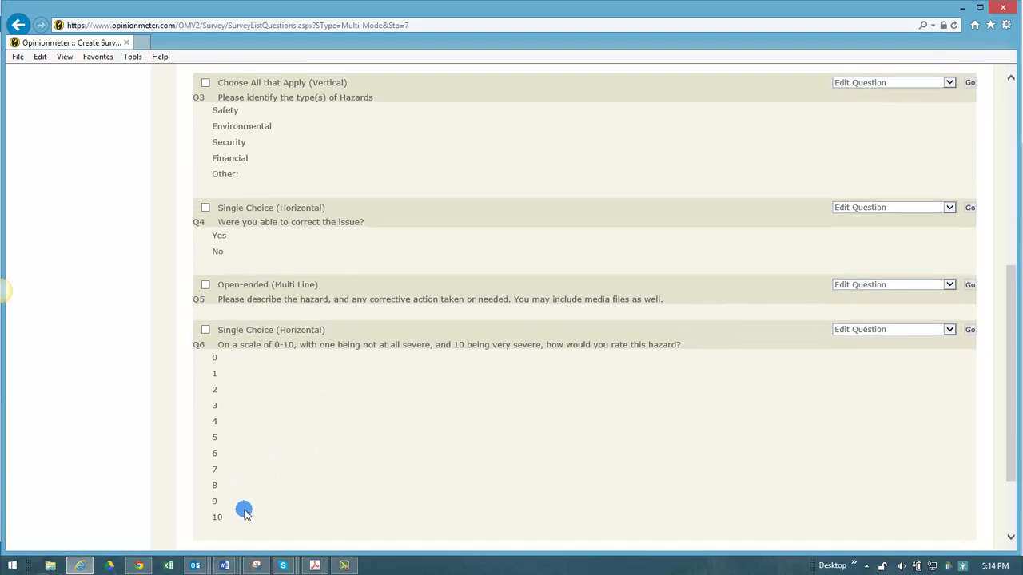
{"action": "scroll", "coordinate": [264, 511], "scroll_direction": "up", "scroll_amount": 1}
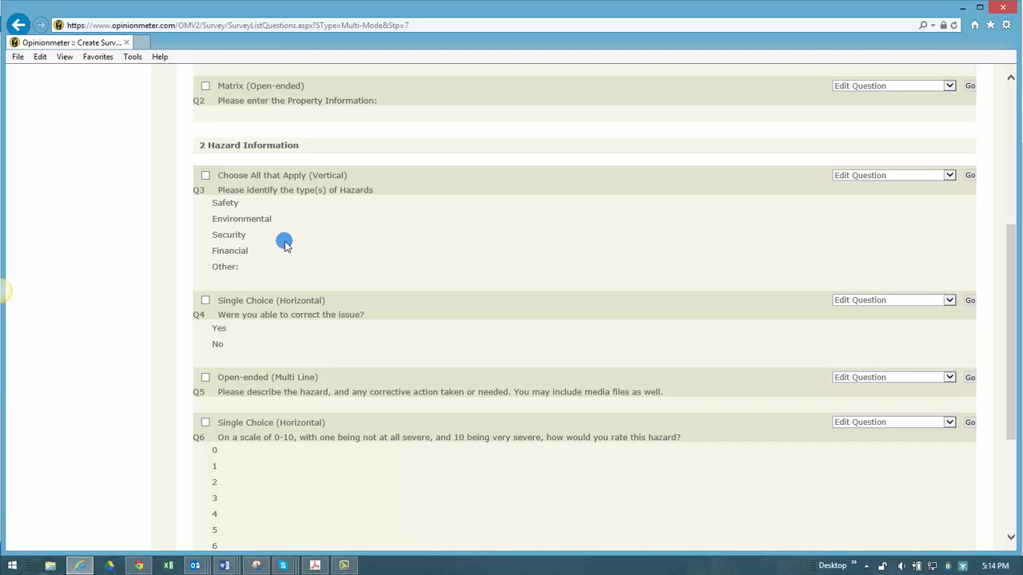
{"action": "scroll", "coordinate": [308, 253], "scroll_direction": "up", "scroll_amount": 5}
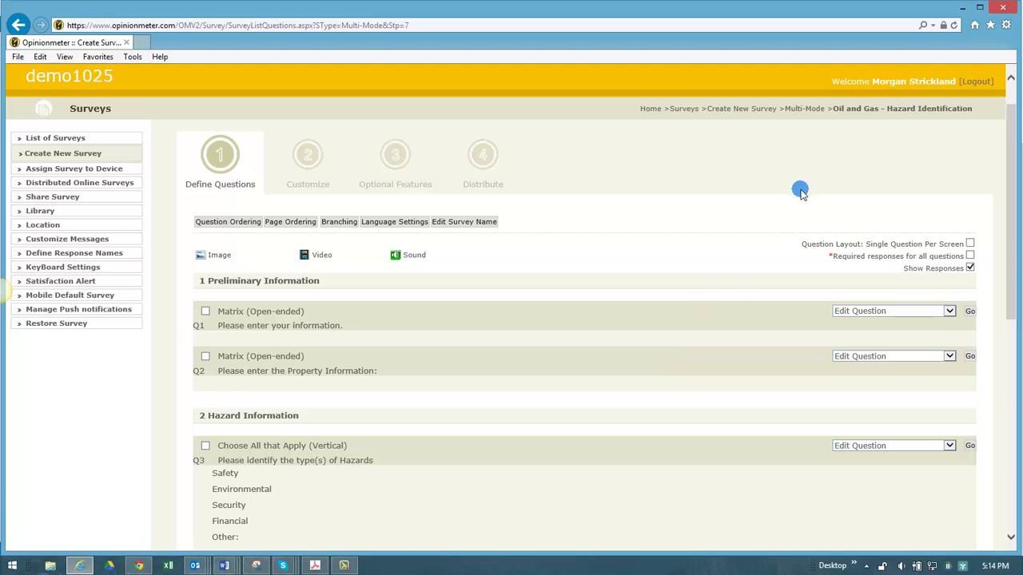
Start creating a satisfaction alert for the "Oil and Gas - Hazard Identification" survey.
{"action": "left_click", "coordinate": [74, 283]}
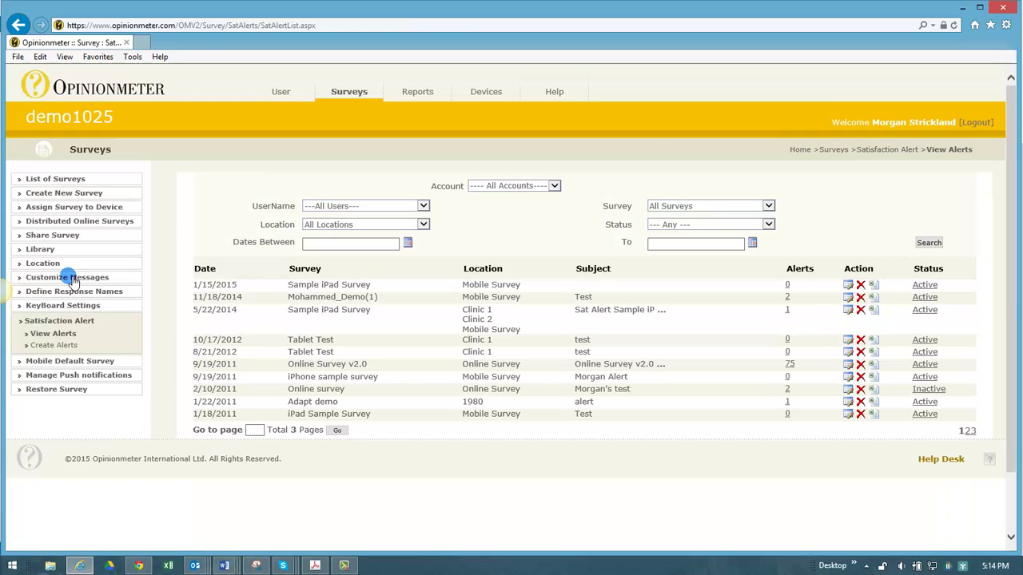
{"action": "left_click", "coordinate": [63, 347]}
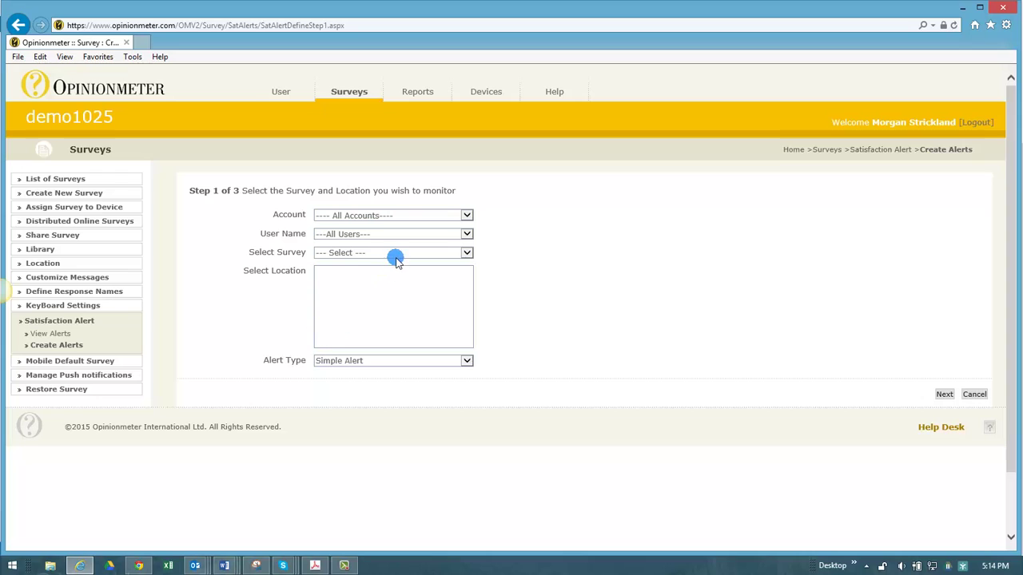
{"action": "left_click", "coordinate": [399, 257]}
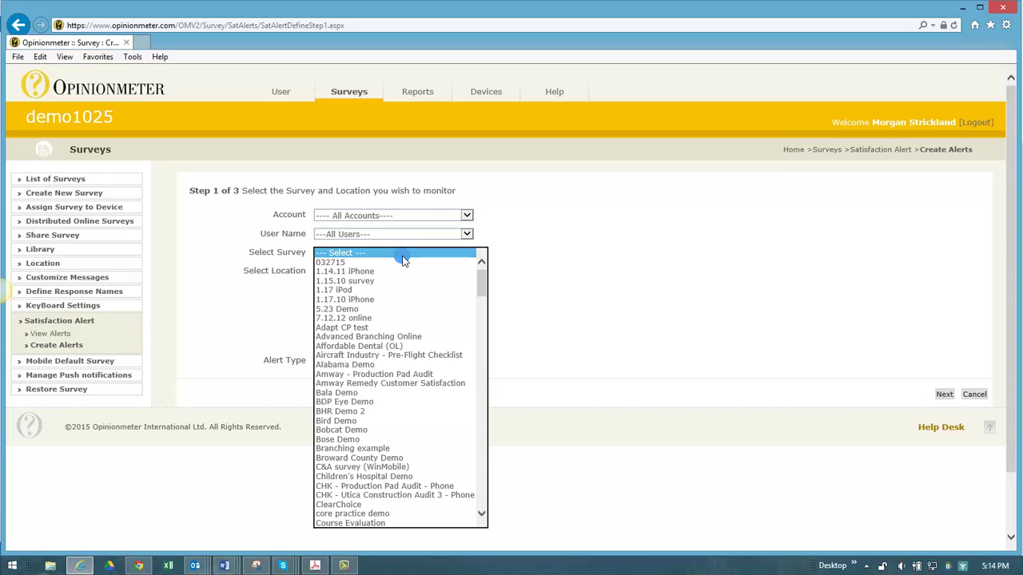
{"action": "type", "text": "oi"}
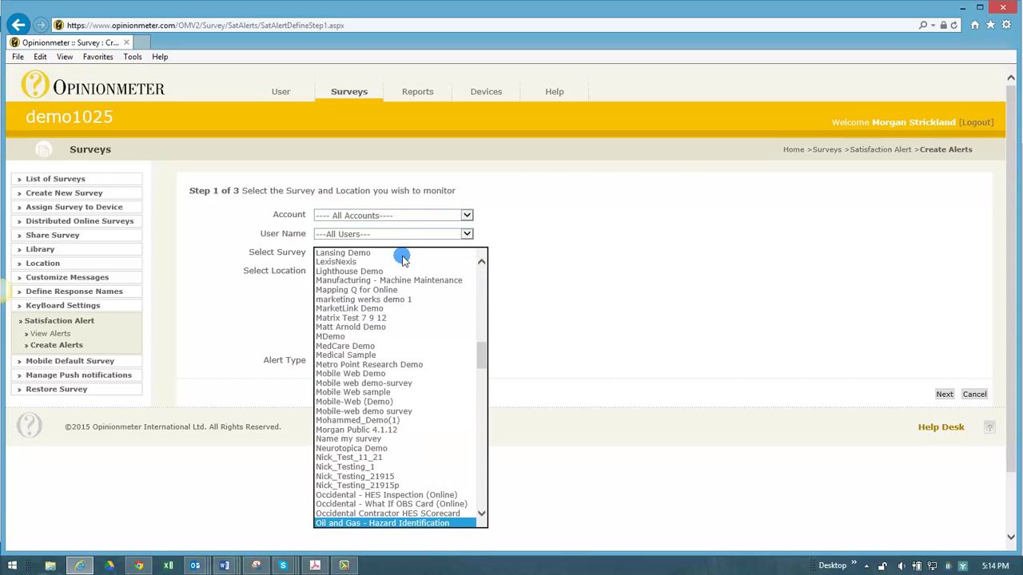
{"action": "left_click", "coordinate": [368, 524]}
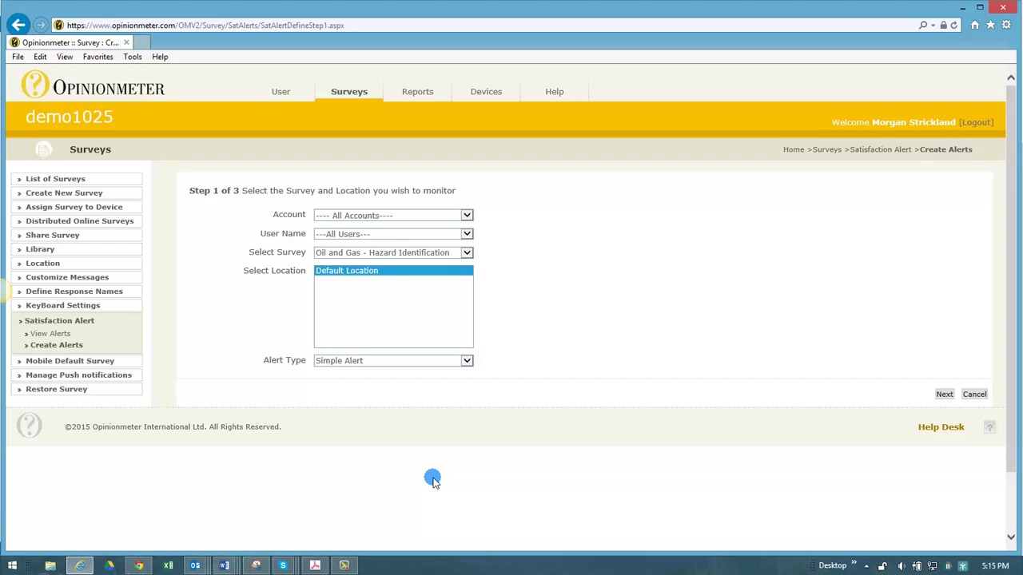
Set the alert type to Conditional Alert (Boolean) and continue to the rule definition.
{"action": "left_click", "coordinate": [466, 361]}
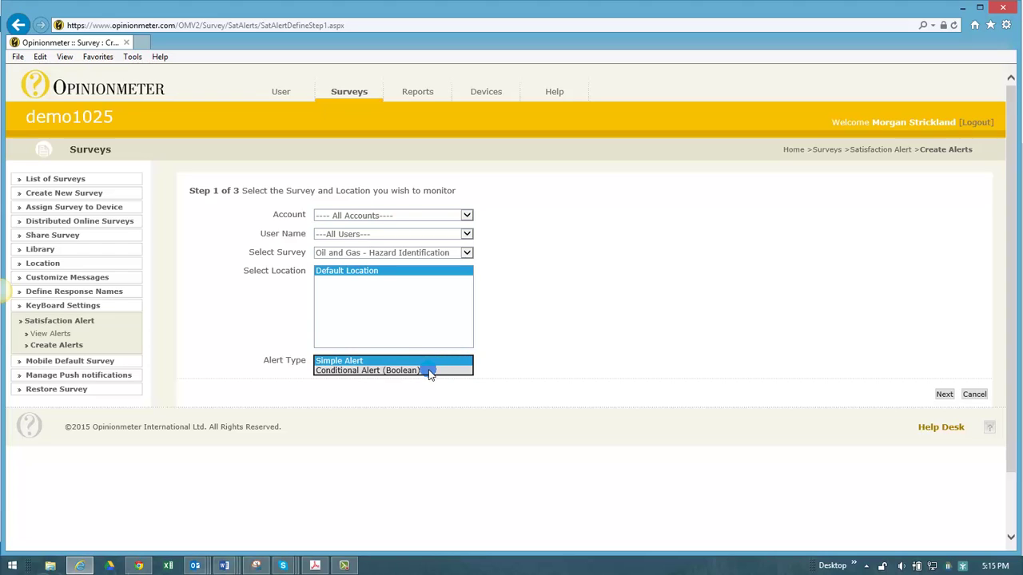
{"action": "left_click", "coordinate": [429, 370]}
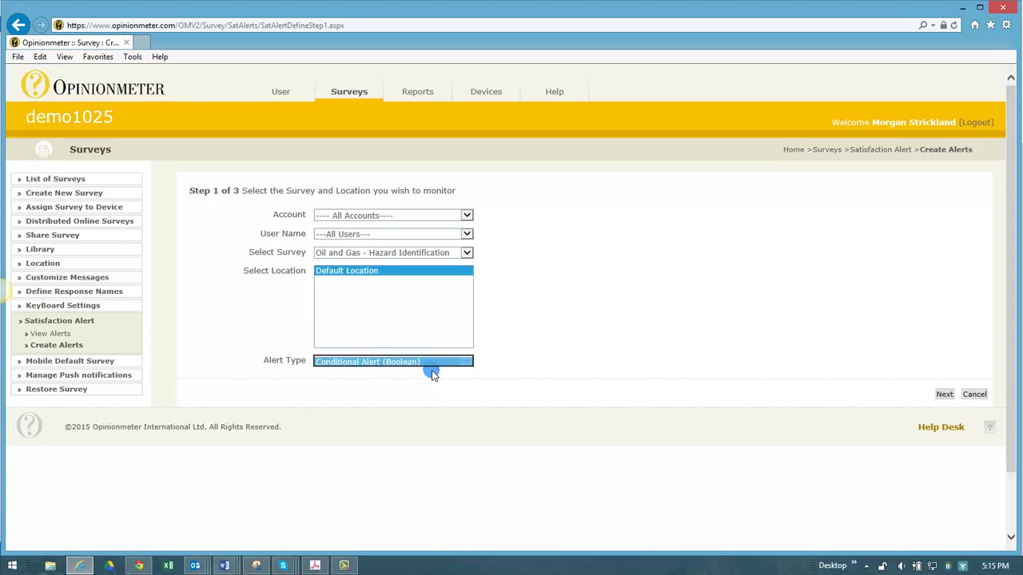
{"action": "left_click", "coordinate": [944, 395]}
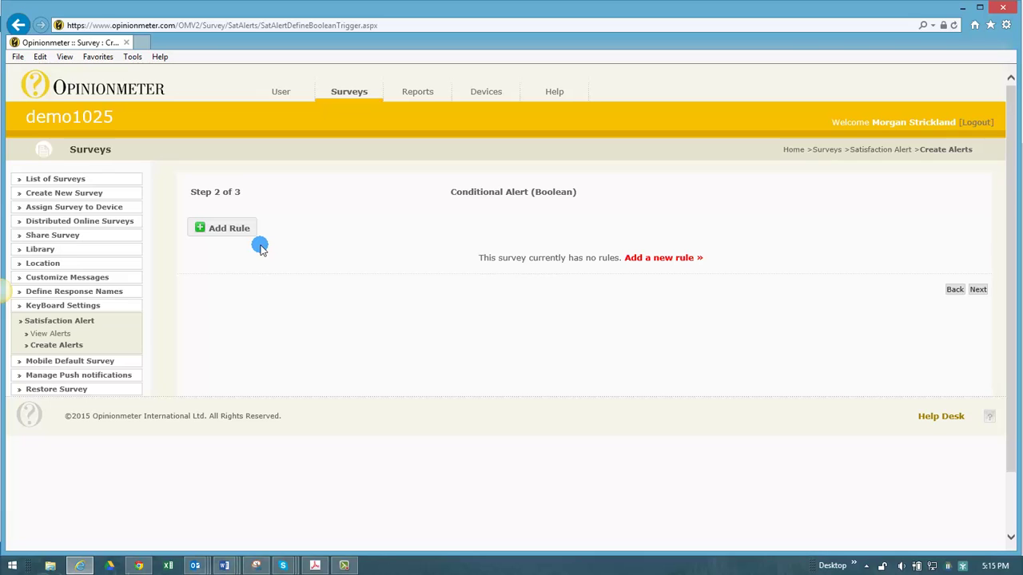
Add a rule that question Q3 on hazard types contains one of Safety or Security.
{"action": "left_click", "coordinate": [217, 228]}
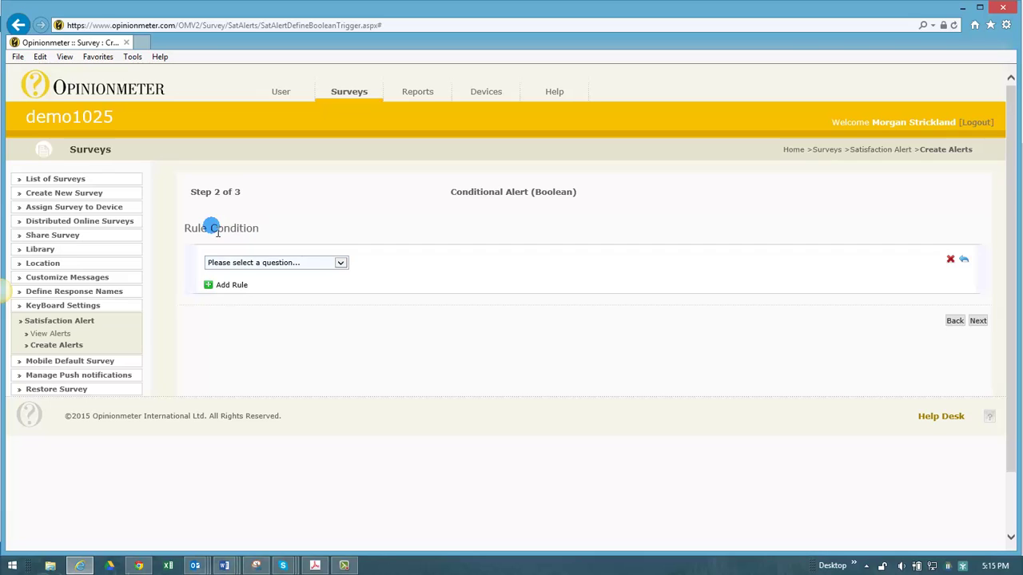
{"action": "left_click", "coordinate": [341, 263]}
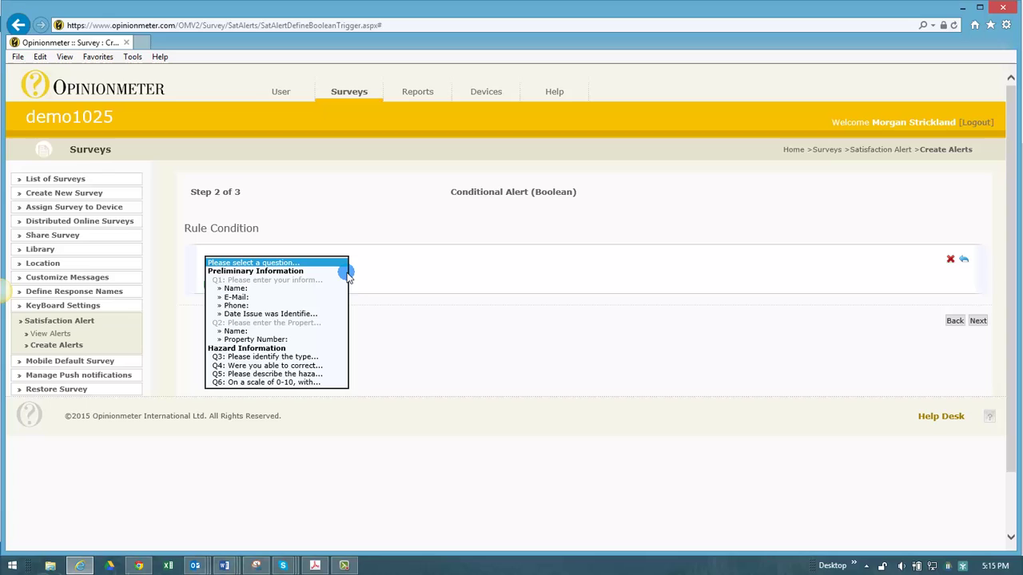
{"action": "left_click", "coordinate": [286, 361]}
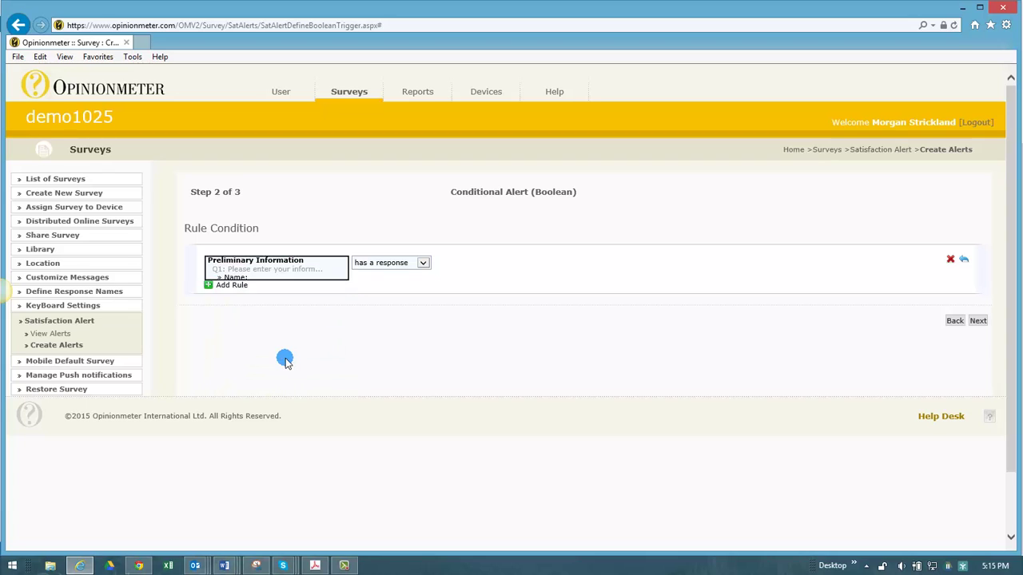
{"action": "left_click", "coordinate": [423, 264]}
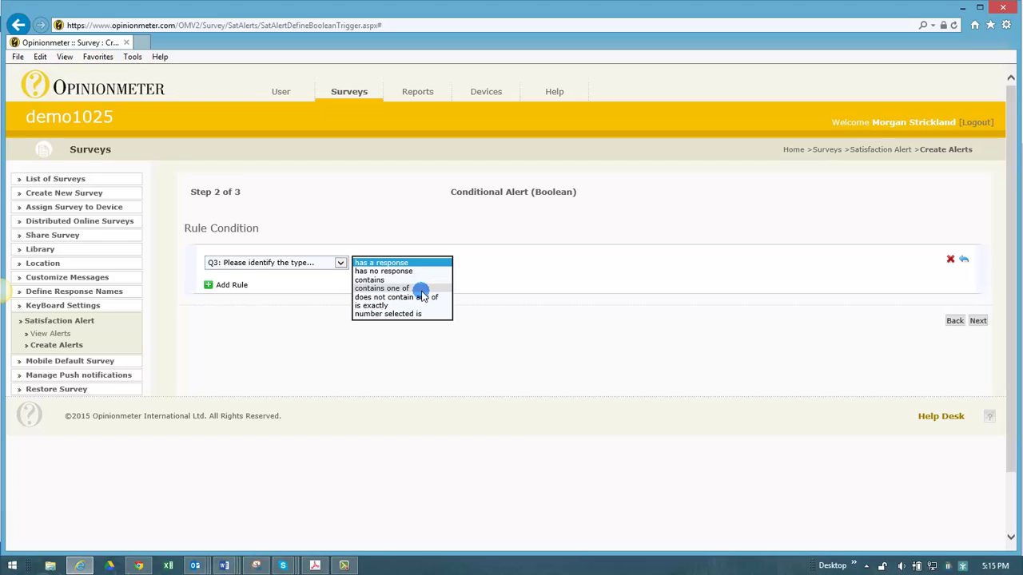
{"action": "left_click", "coordinate": [420, 289]}
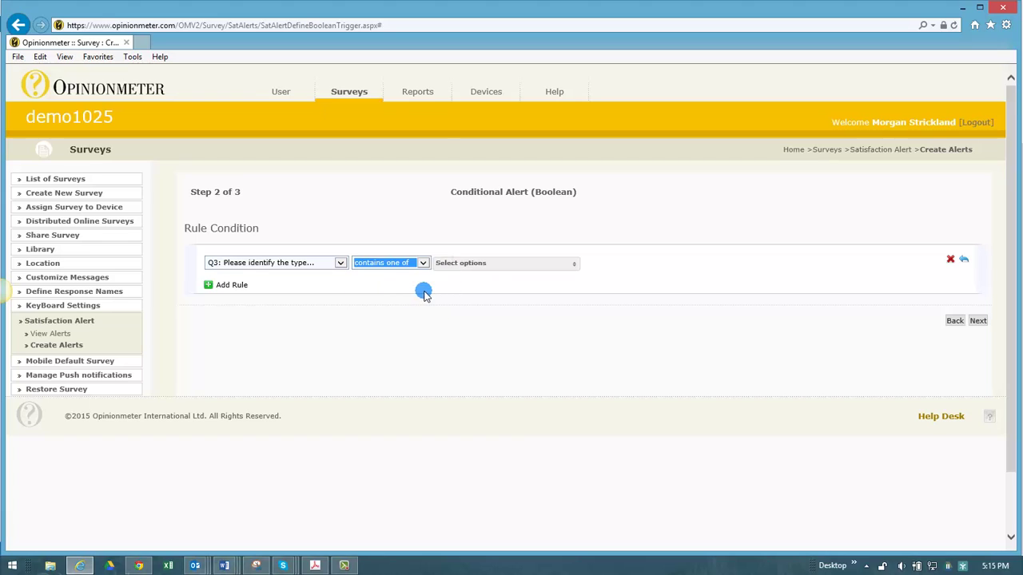
{"action": "left_click", "coordinate": [572, 264]}
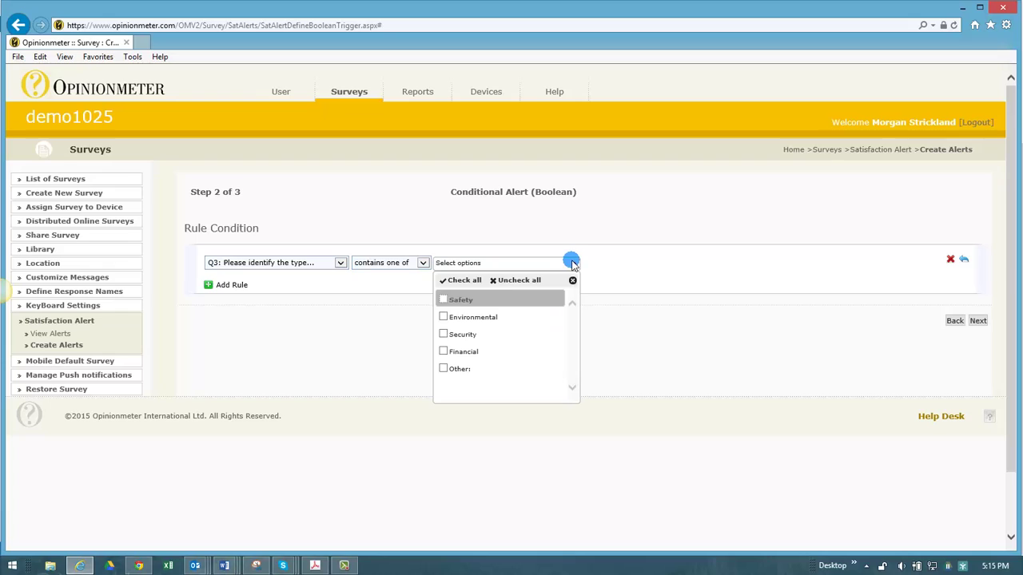
{"action": "left_click", "coordinate": [458, 299]}
{"action": "left_click", "coordinate": [470, 334]}
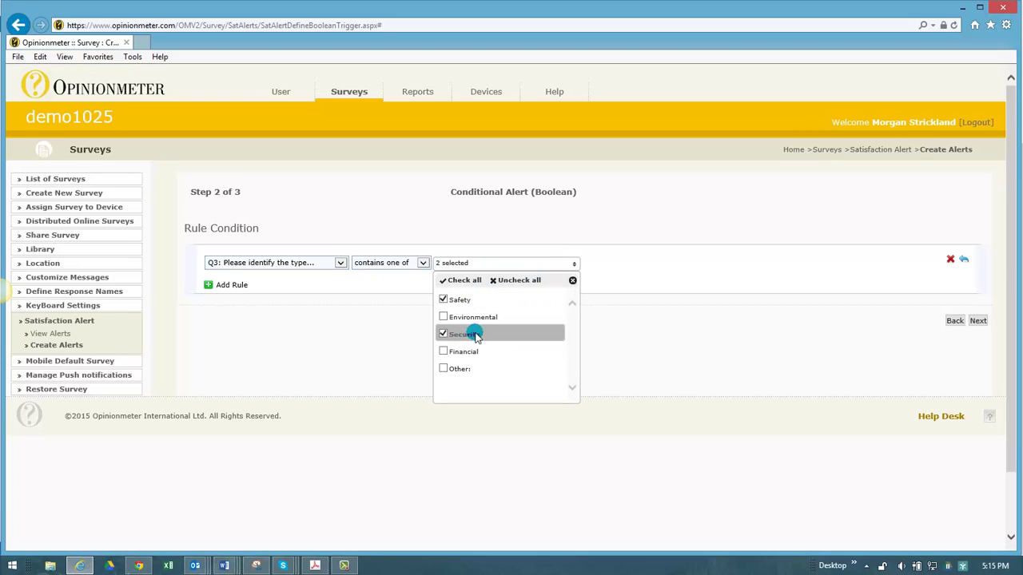
{"action": "left_click", "coordinate": [884, 280]}
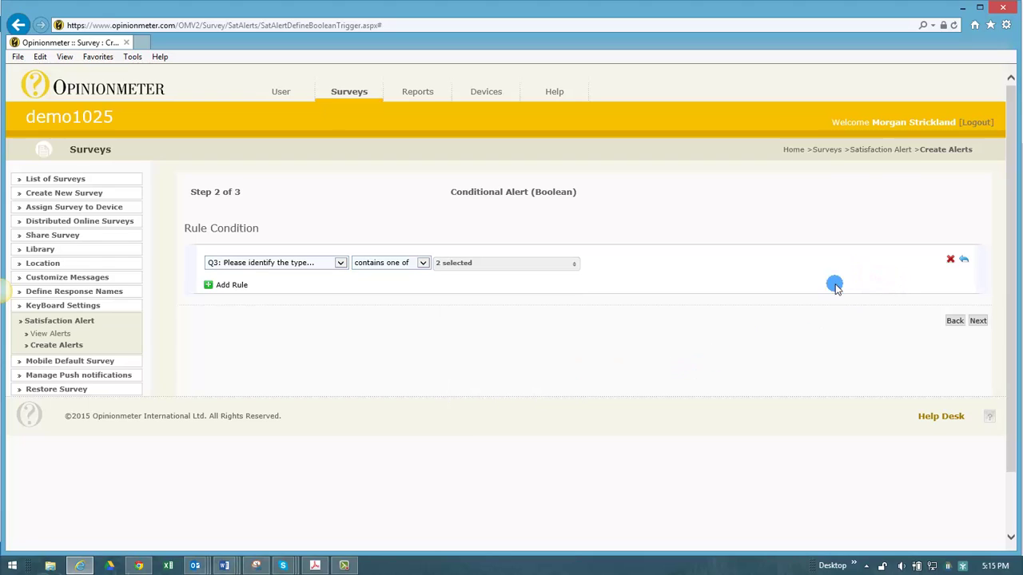
Add an AND rule that the Q6 severity rating is one of 8, 9 or 10, and continue to the notification settings.
{"action": "left_click", "coordinate": [225, 286]}
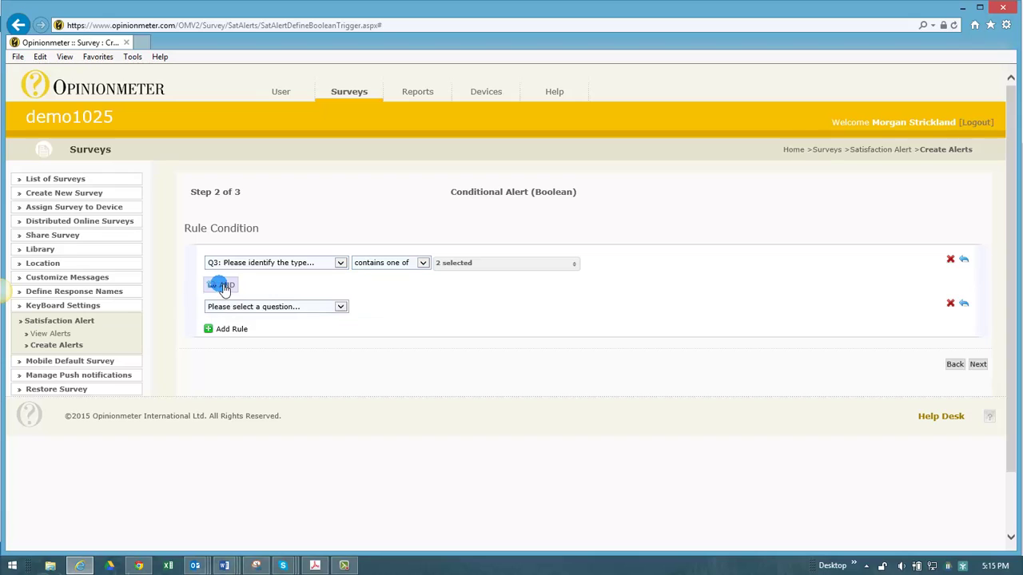
{"action": "left_click", "coordinate": [341, 306]}
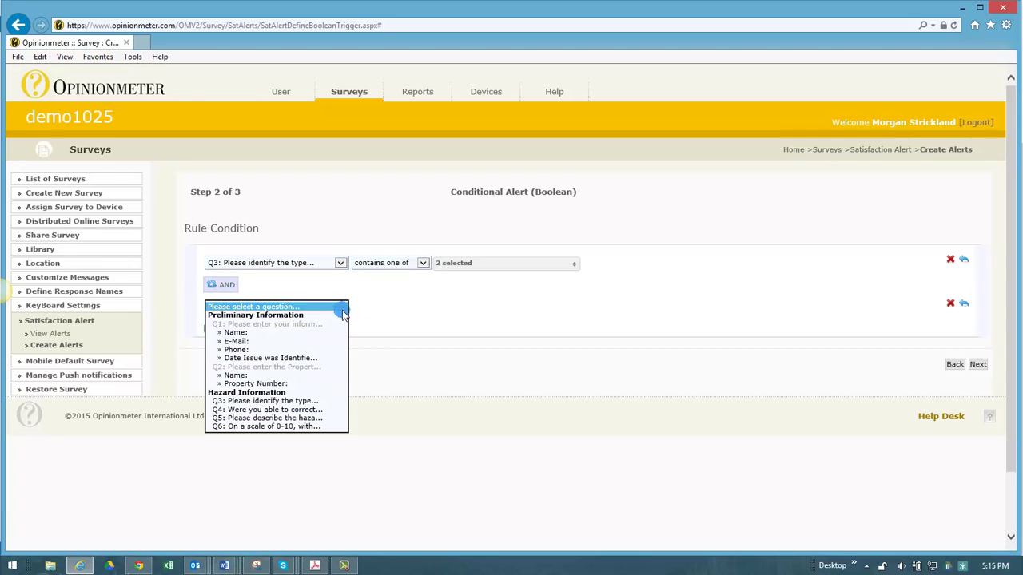
{"action": "left_click", "coordinate": [285, 427]}
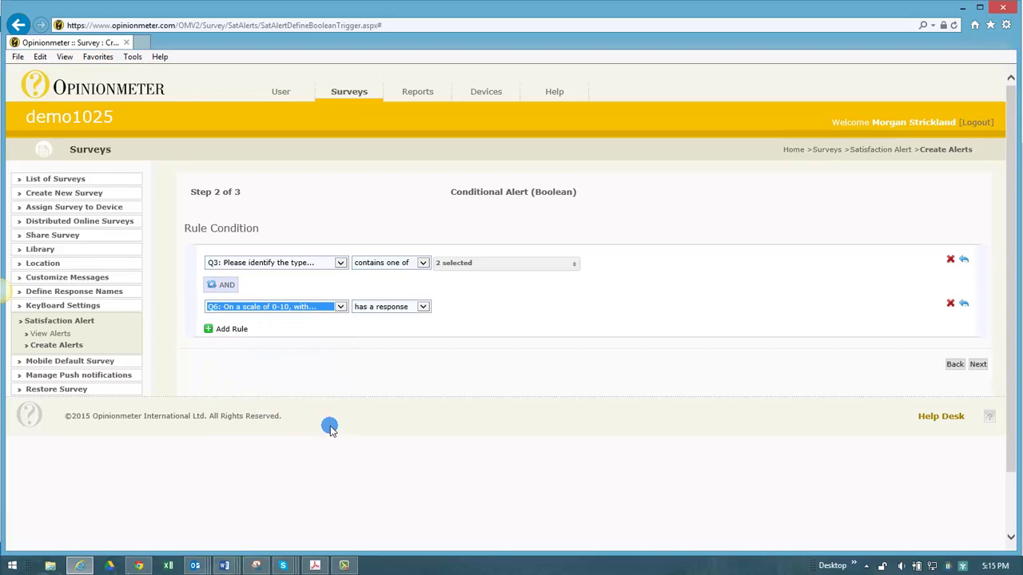
{"action": "left_click", "coordinate": [428, 310]}
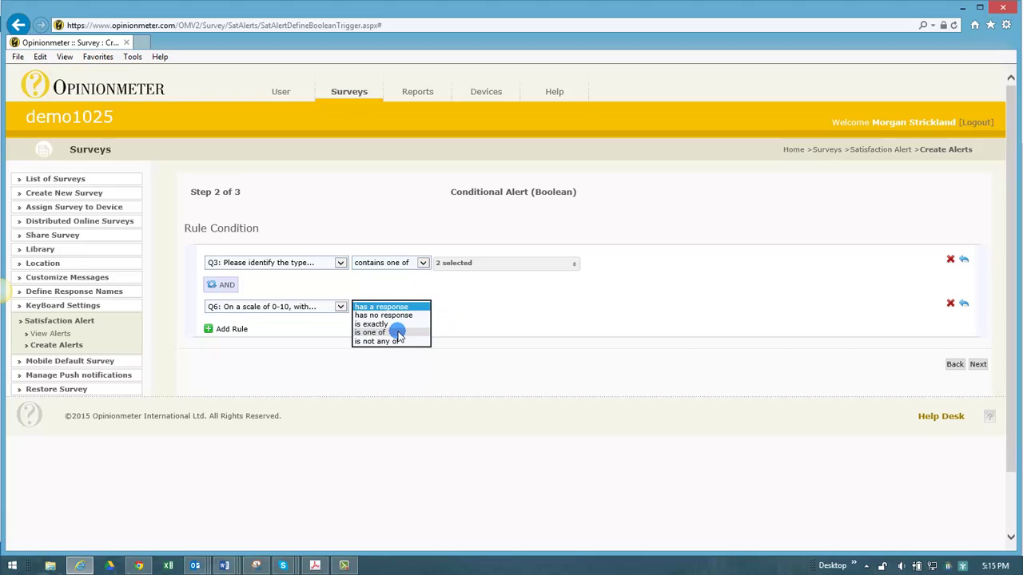
{"action": "left_click", "coordinate": [397, 332]}
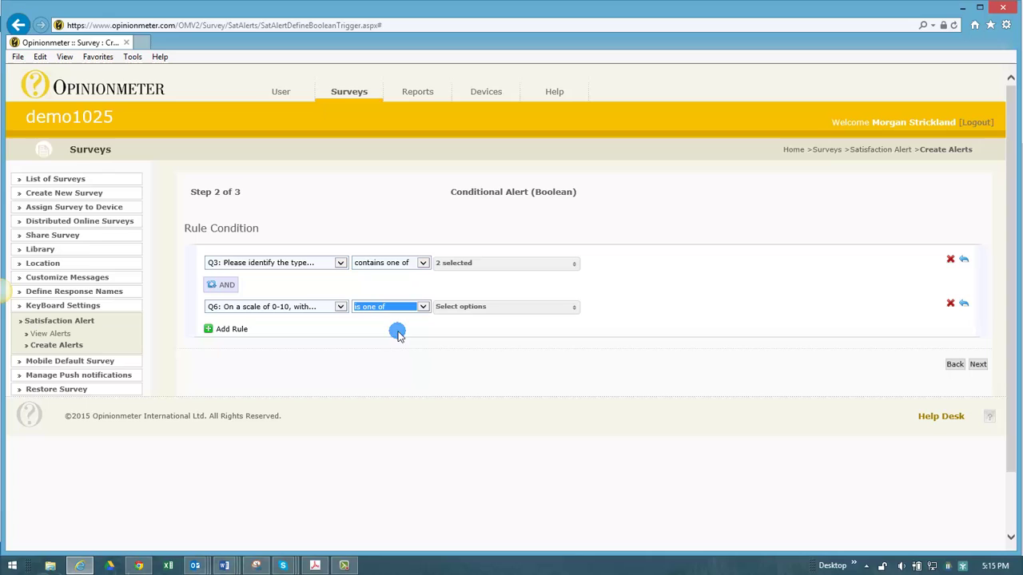
{"action": "left_click", "coordinate": [557, 310]}
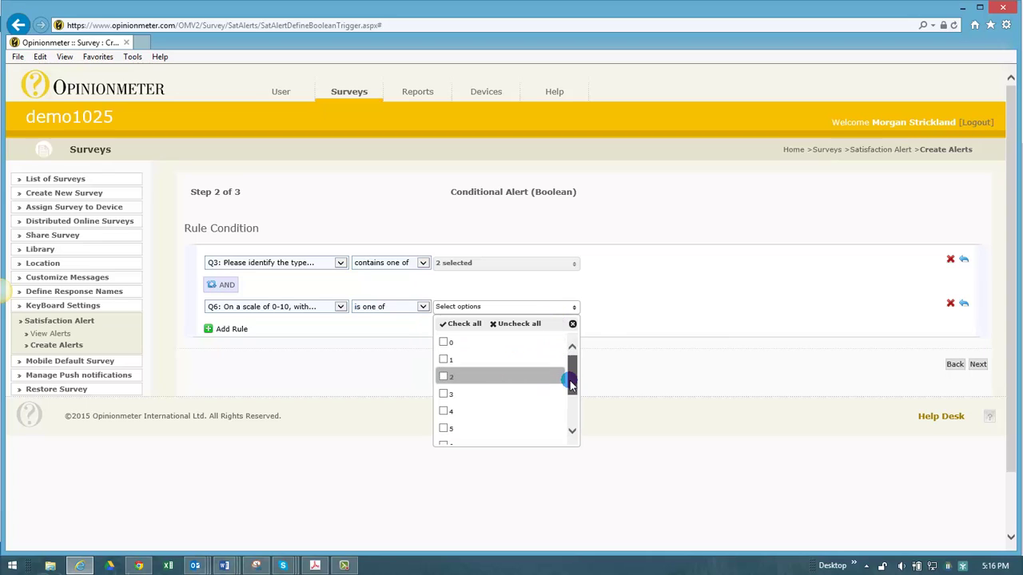
{"action": "left_click_drag", "start_coordinate": [571, 381], "coordinate": [566, 410]}
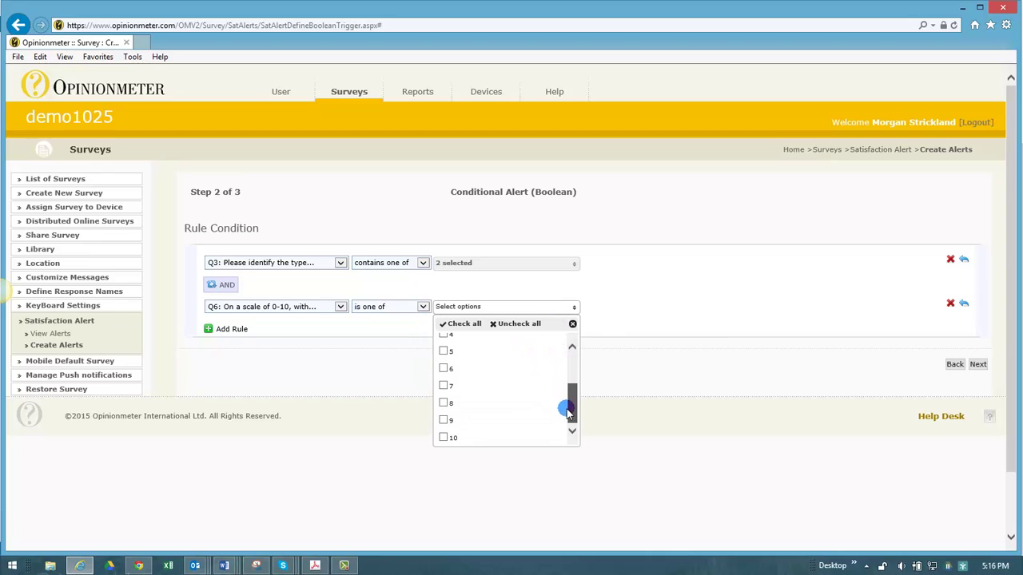
{"action": "left_click", "coordinate": [446, 404]}
{"action": "left_click", "coordinate": [445, 420]}
{"action": "left_click", "coordinate": [444, 437]}
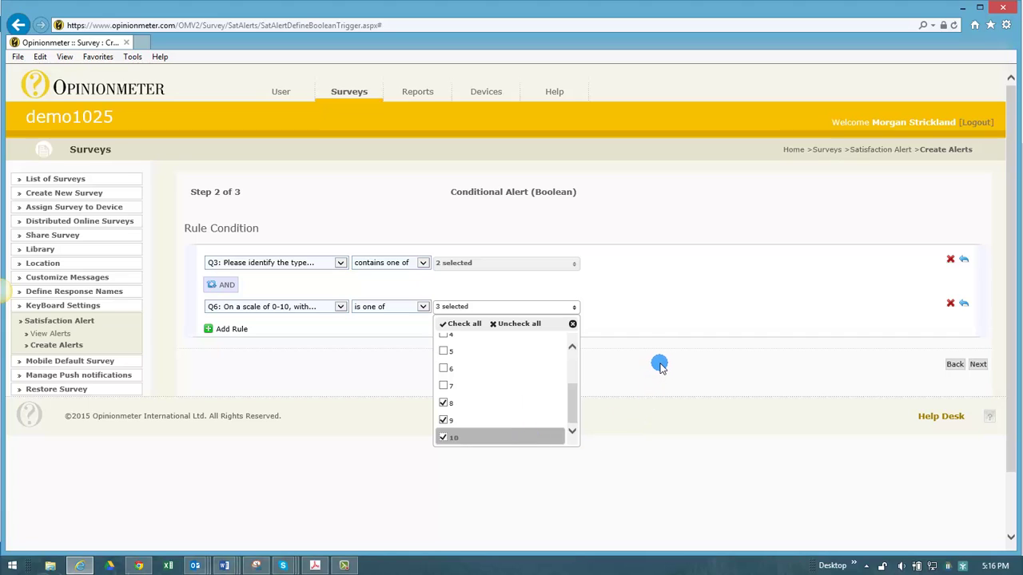
{"action": "left_click", "coordinate": [727, 328]}
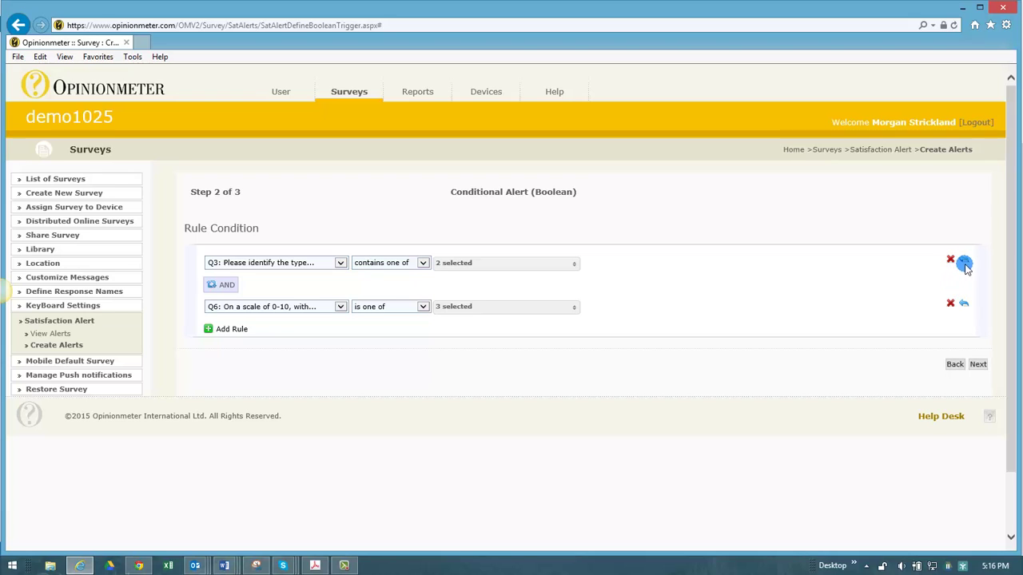
{"action": "left_click", "coordinate": [978, 364]}
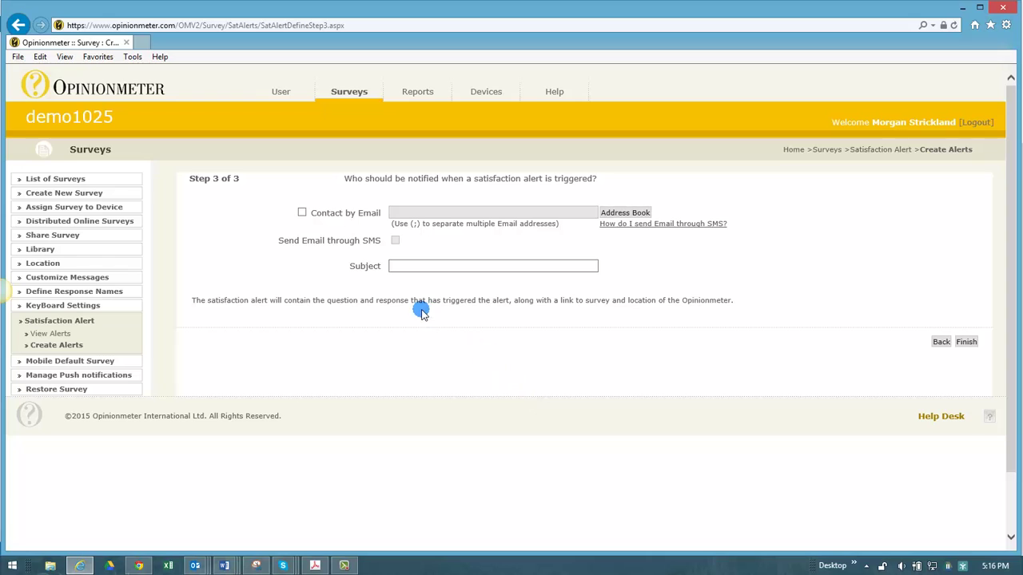
Enable contact by email for the alert and review the default notification message with its placeholder fields.
{"action": "left_click", "coordinate": [302, 212]}
{"action": "left_click", "coordinate": [411, 213]}
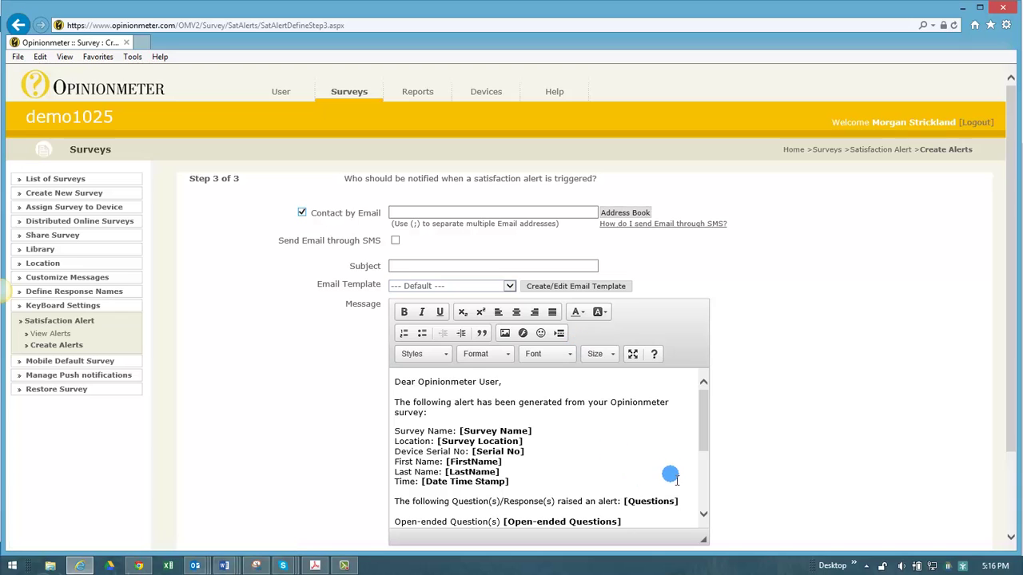
{"action": "scroll", "coordinate": [653, 461], "scroll_direction": "down", "scroll_amount": 1}
{"action": "scroll", "coordinate": [654, 461], "scroll_direction": "down", "scroll_amount": 4}
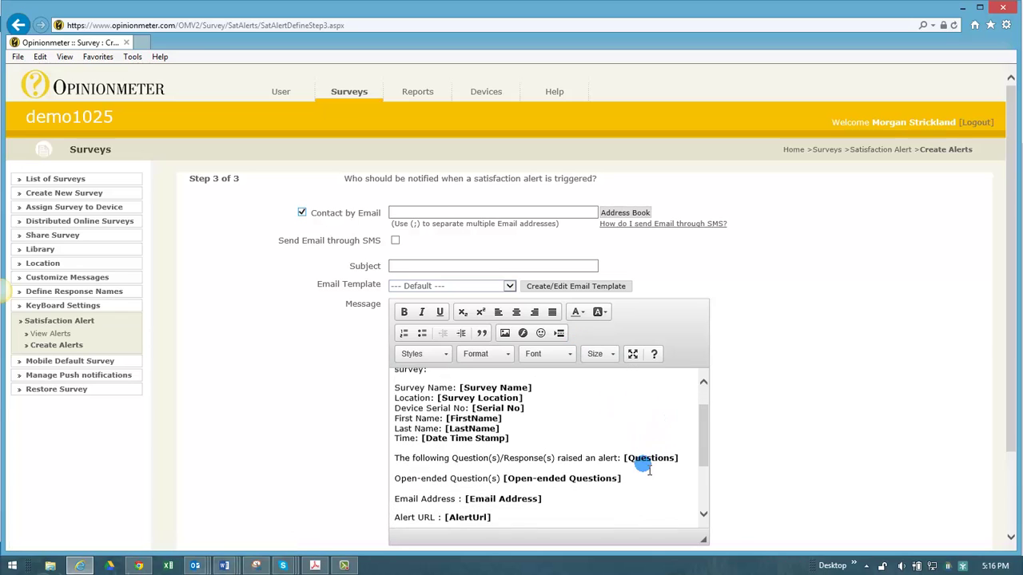
{"action": "mouse_move", "coordinate": [611, 467]}
{"action": "left_mouse_down"}
{"action": "mouse_move", "coordinate": [421, 382]}
{"action": "mouse_move", "coordinate": [434, 369]}
{"action": "left_mouse_up"}
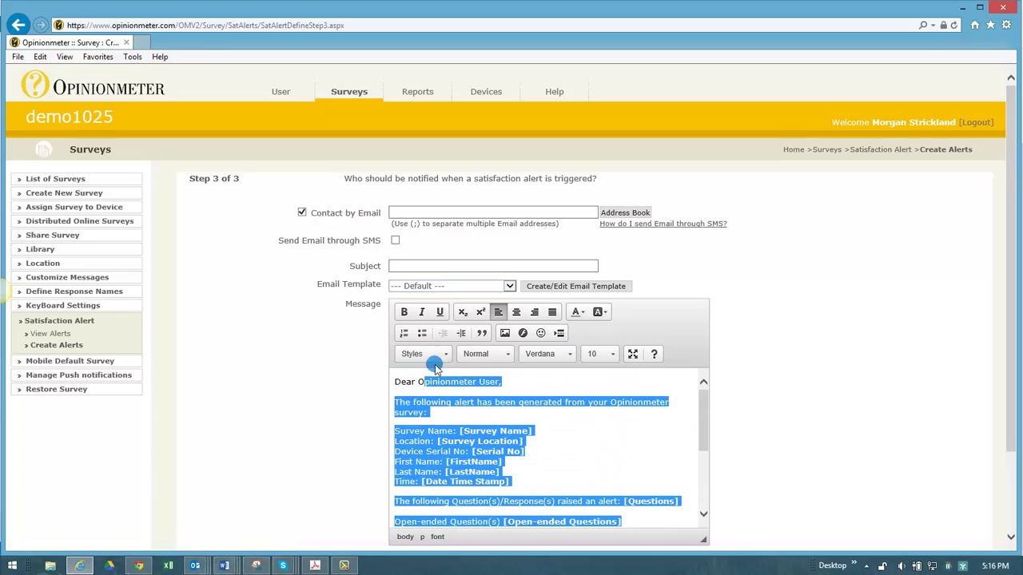
{"action": "left_click", "coordinate": [594, 457]}
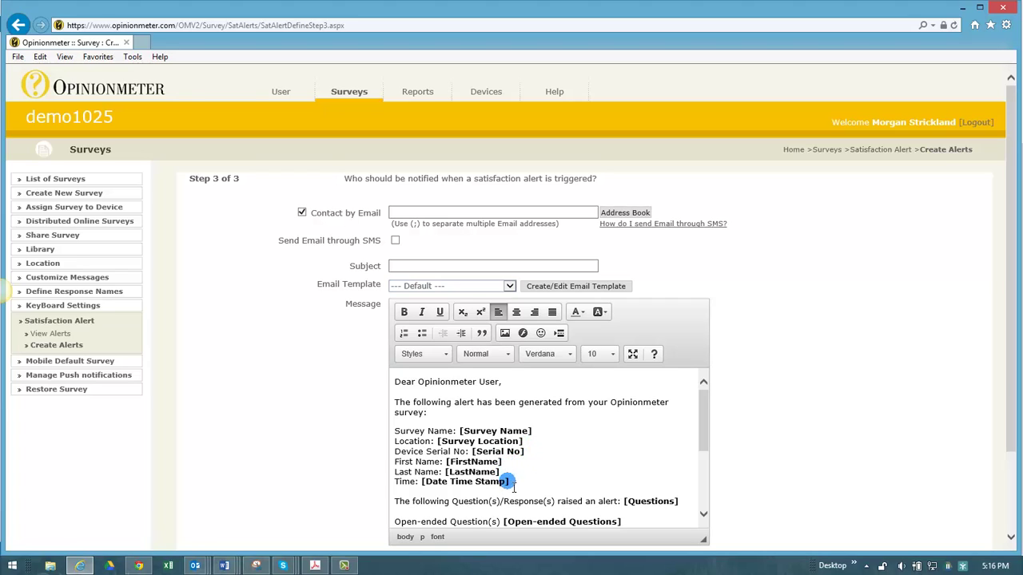
{"action": "scroll", "coordinate": [581, 517], "scroll_direction": "down", "scroll_amount": 3}
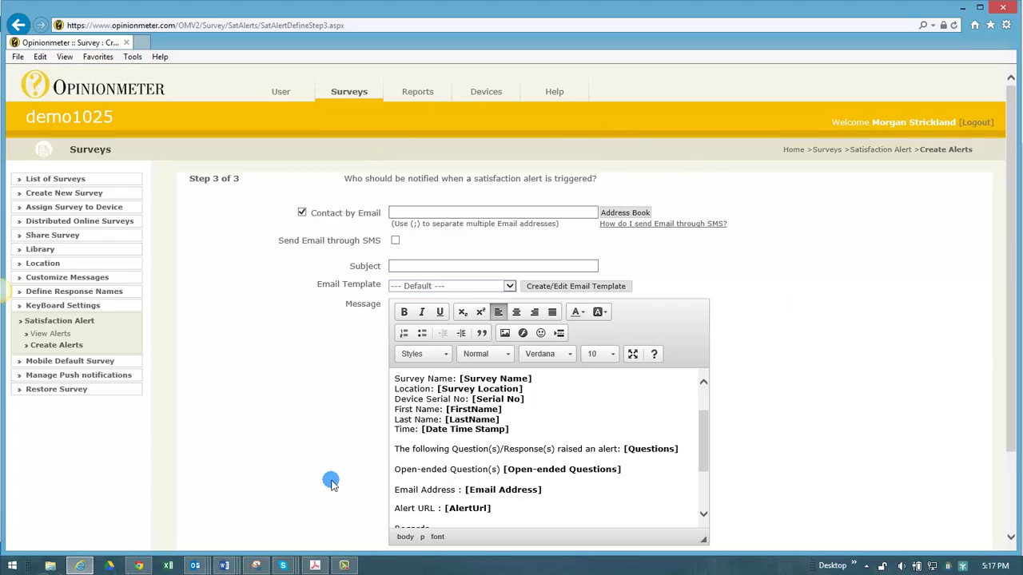
Open the generated alerts of Online Survey v2.0 and view the details of the alert sent 09/22/2014 05:38:11.
{"action": "left_click", "coordinate": [60, 334]}
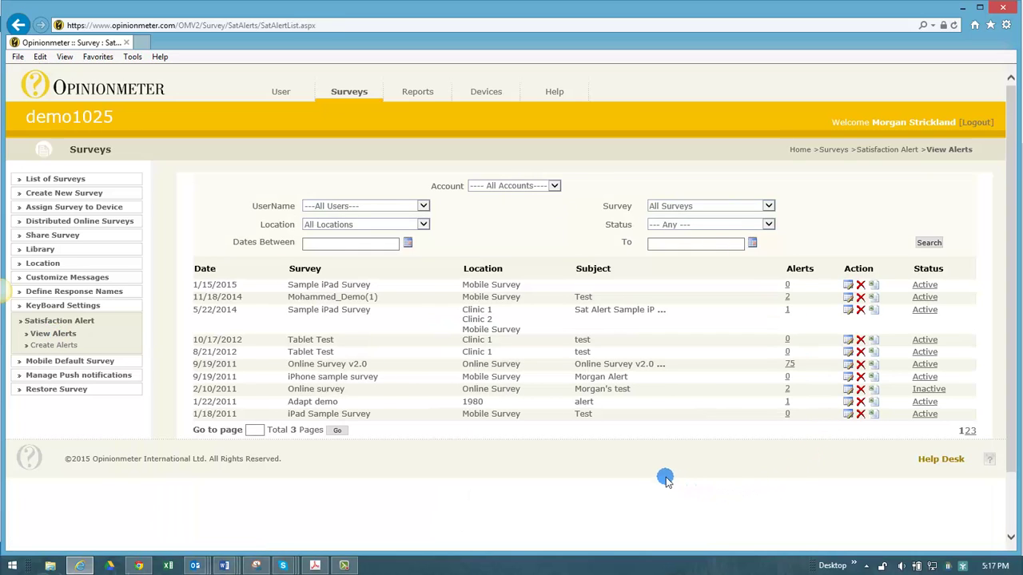
{"action": "left_click", "coordinate": [790, 365]}
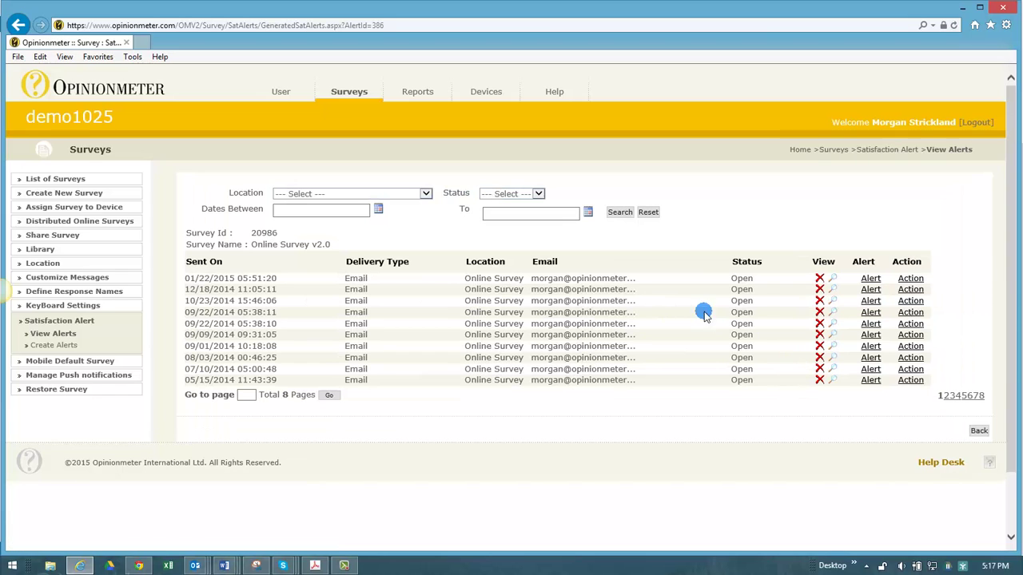
{"action": "left_click", "coordinate": [821, 314]}
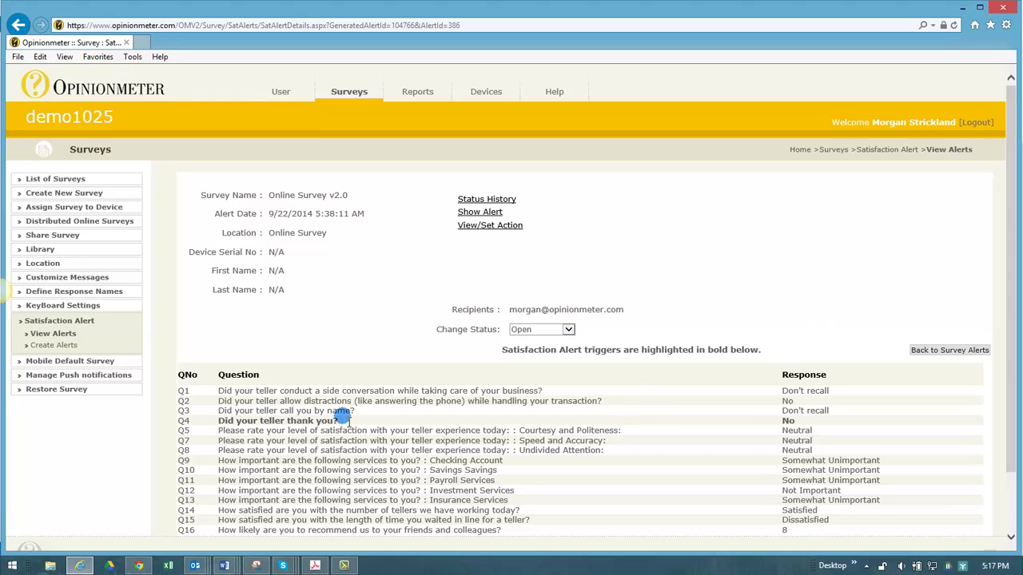
Examine the bold trigger question Q4 and its response in the alert details, and check the available status options.
{"action": "left_click_drag", "start_coordinate": [351, 421], "coordinate": [228, 422]}
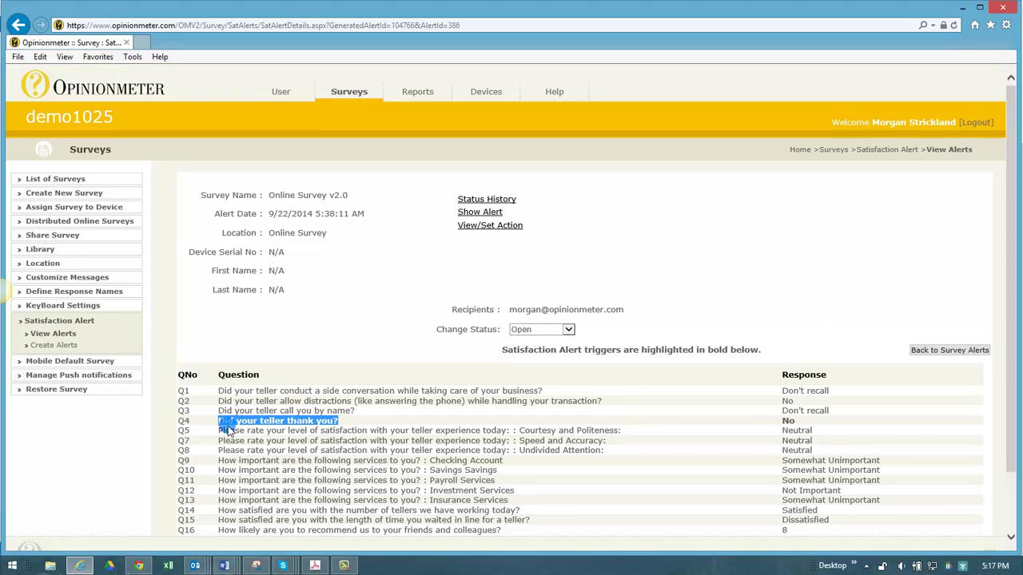
{"action": "left_click", "coordinate": [448, 462]}
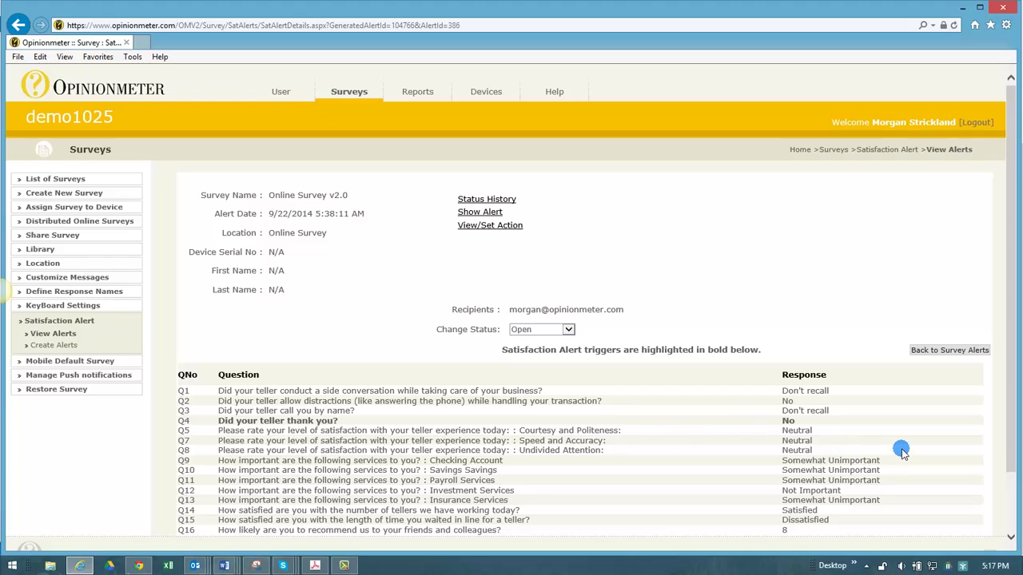
{"action": "left_click_drag", "start_coordinate": [789, 426], "coordinate": [784, 422]}
{"action": "left_click", "coordinate": [814, 432]}
{"action": "scroll", "coordinate": [854, 429], "scroll_direction": "down", "scroll_amount": 1}
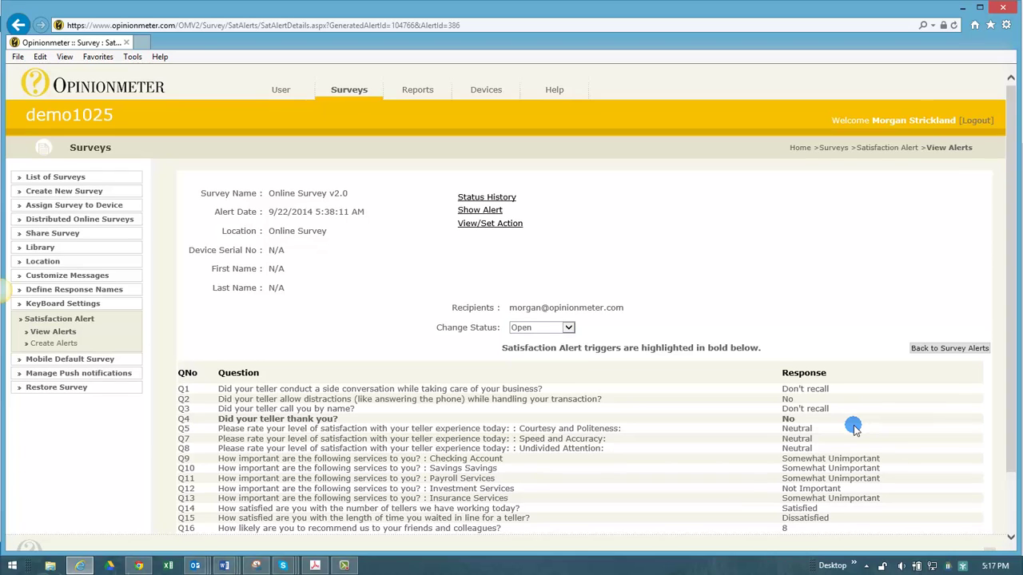
{"action": "left_click", "coordinate": [567, 282]}
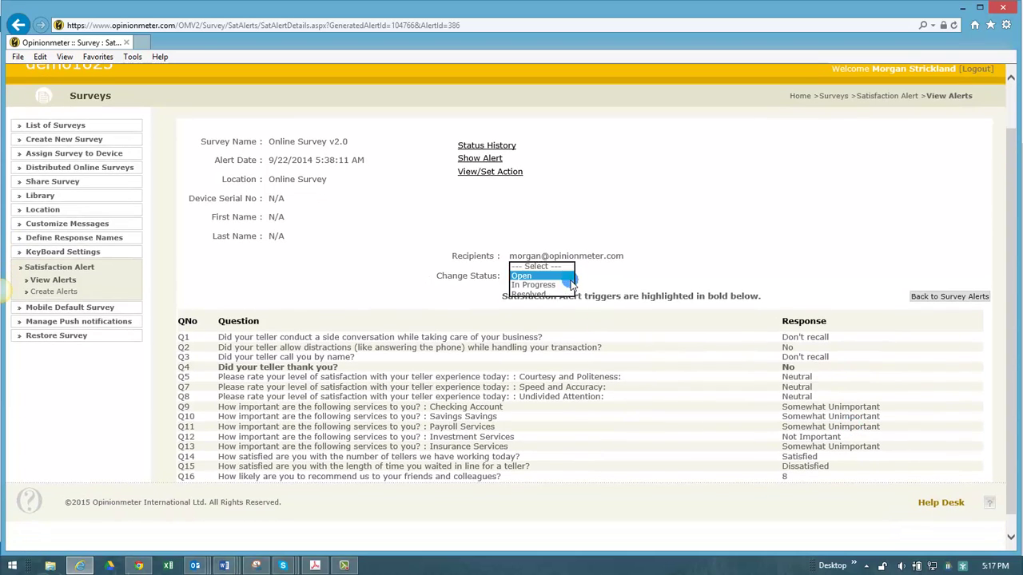
{"action": "left_click", "coordinate": [626, 227]}
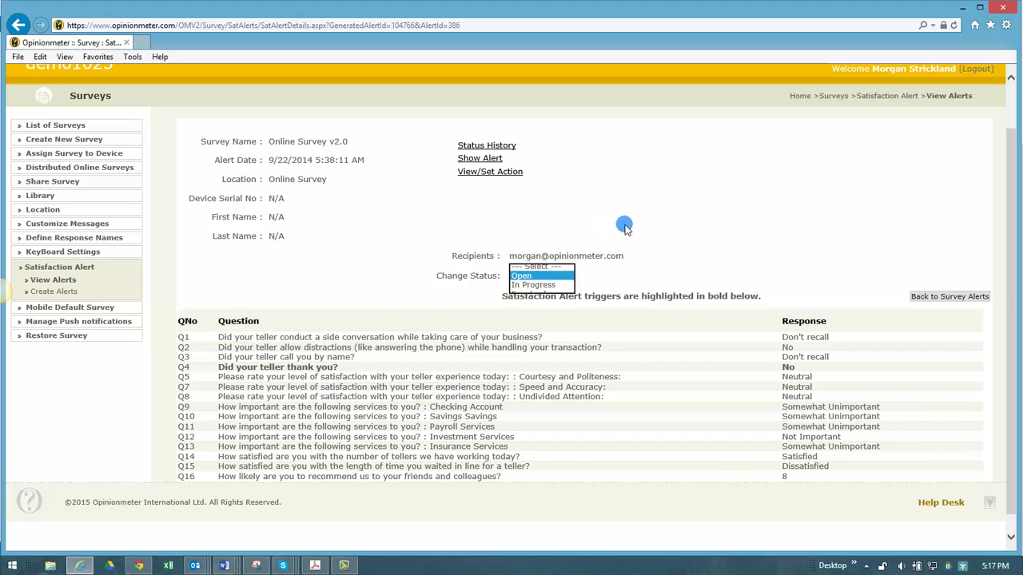